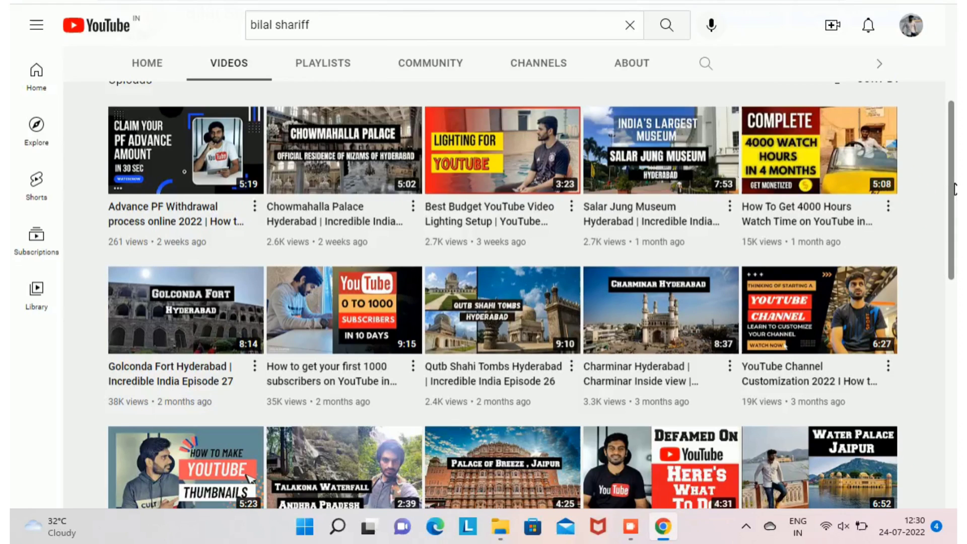
Open YouTube Studio from the profile avatar menu to reach the channel's uploaded videos.
click(914, 37)
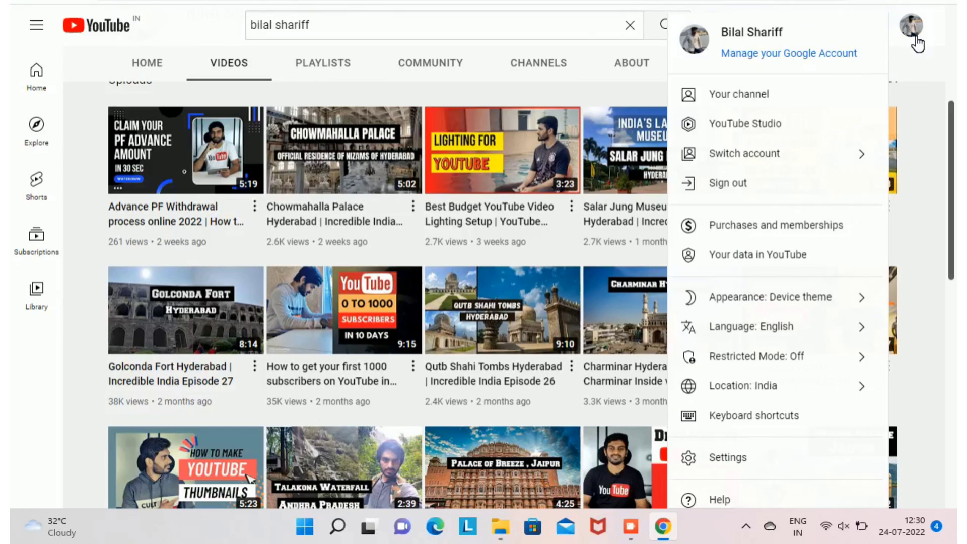
click(750, 141)
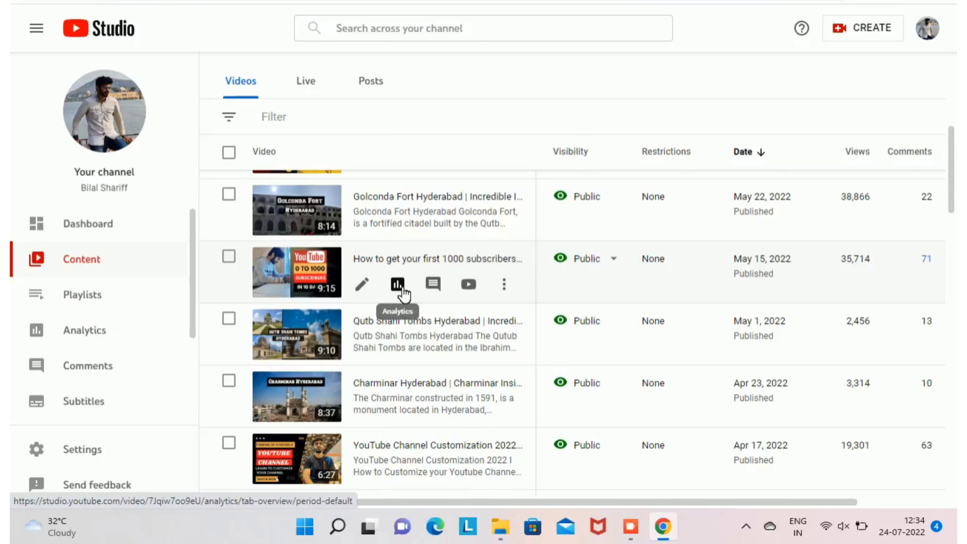
Scroll to the Kufri travel video and open its analytics overview (7,817 views).
scroll(402, 292, down, 15)
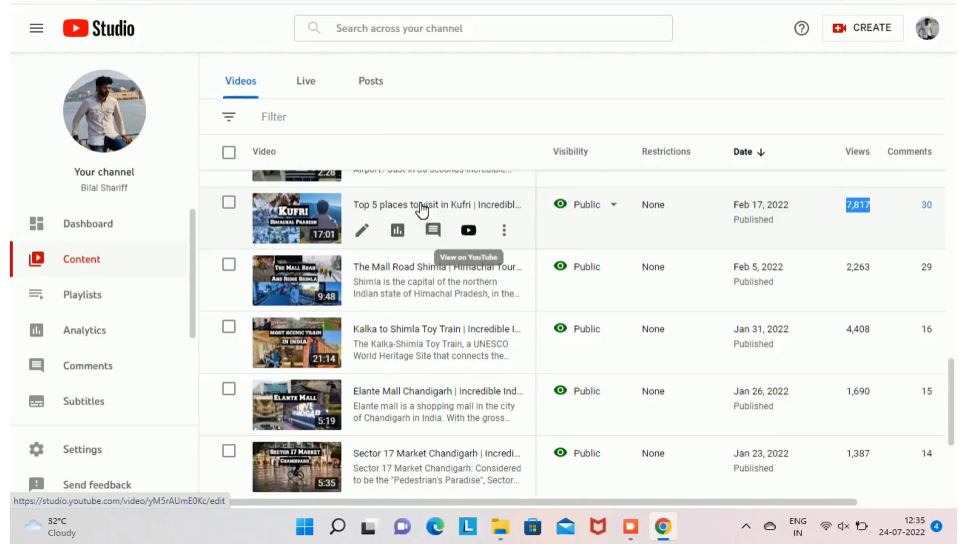
click(398, 231)
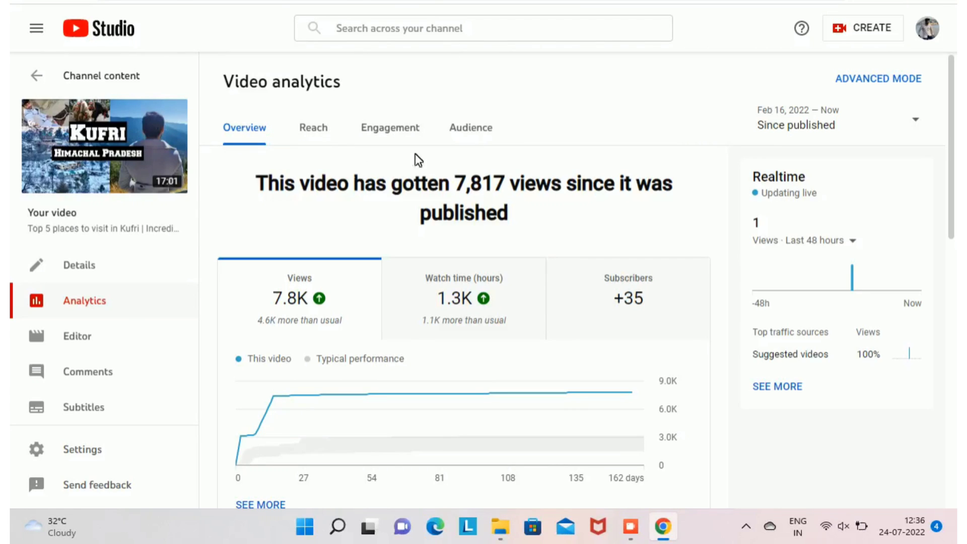
Switch the Kufri analytics to Last 28 days, then widen it to lifetime since upload.
mouse_move(292, 297)
click(823, 135)
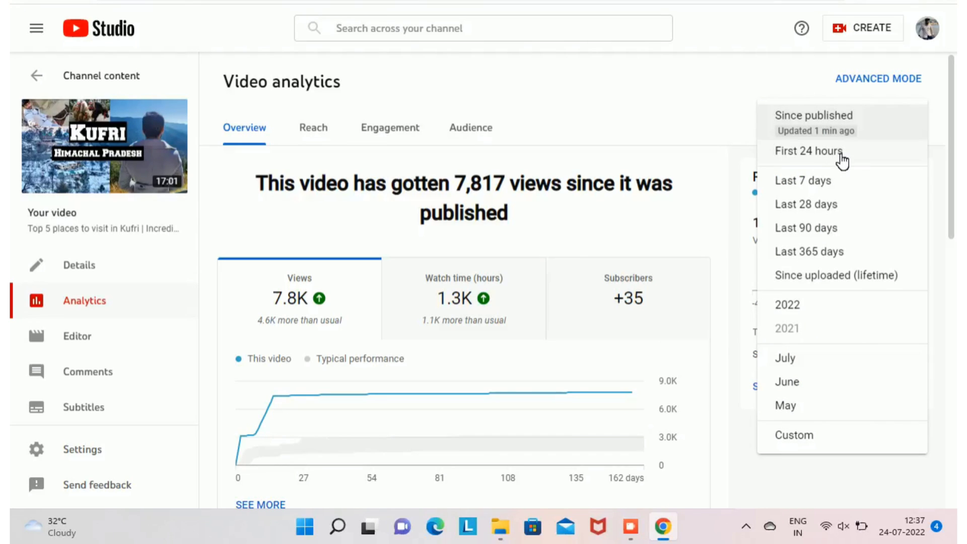
click(830, 205)
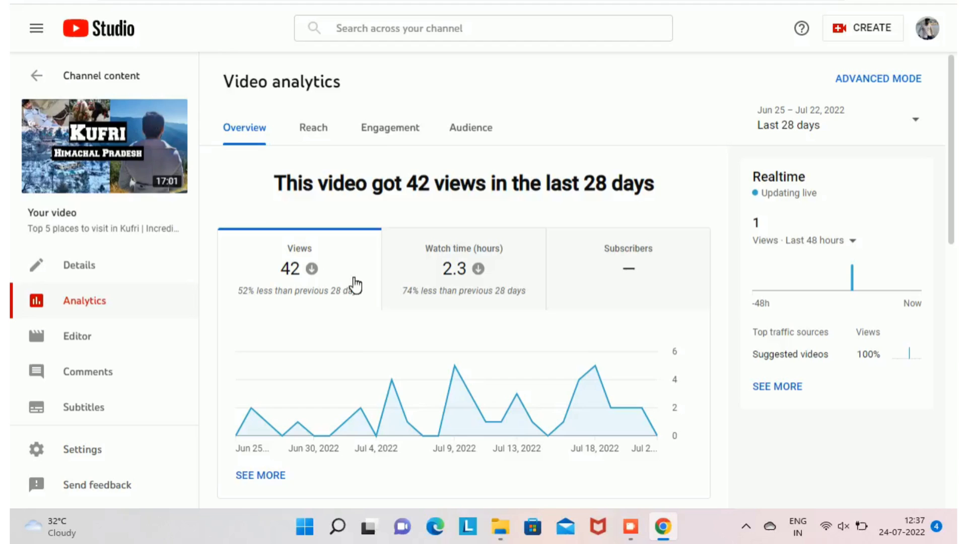
mouse_move(526, 278)
click(788, 124)
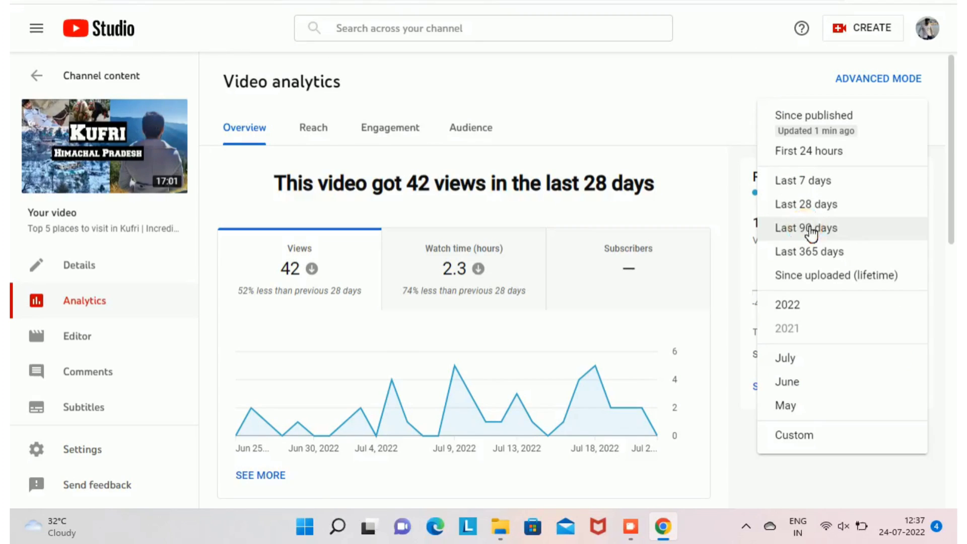
click(811, 232)
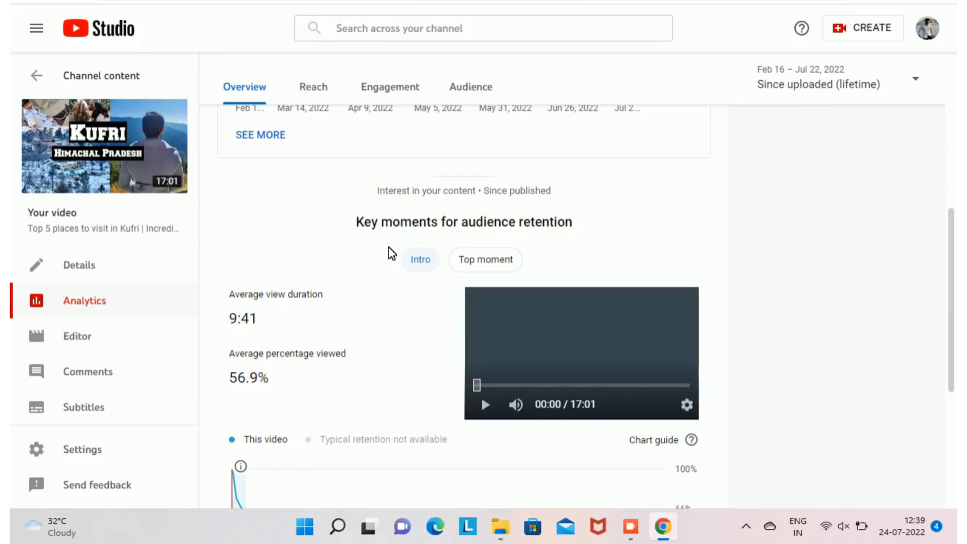
scroll(389, 249, down, 2)
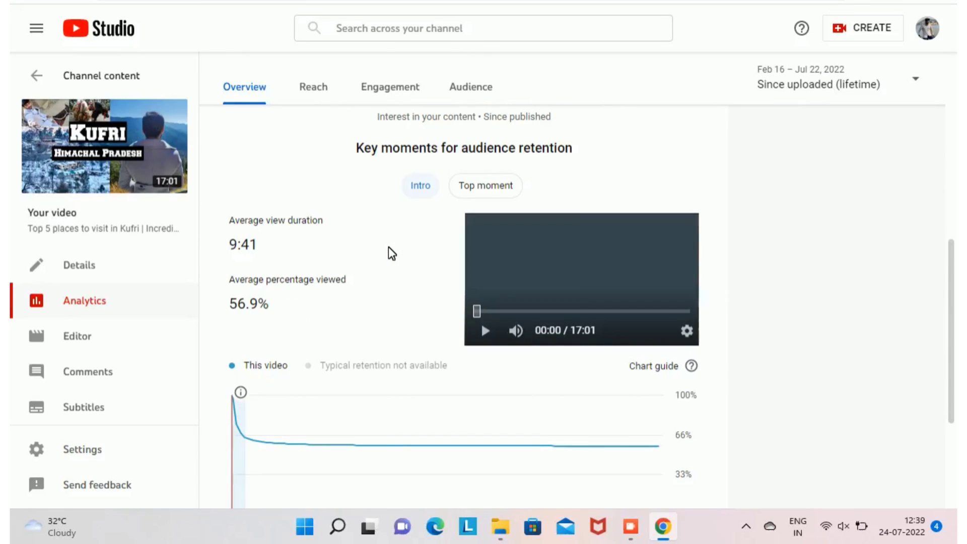
scroll(392, 252, up, 2)
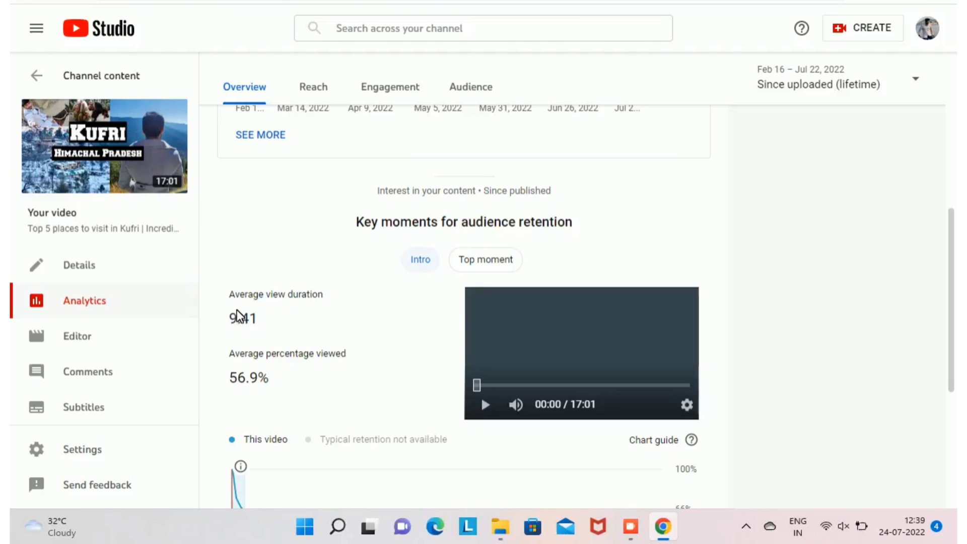
drag(231, 319, 258, 322)
drag(231, 319, 260, 328)
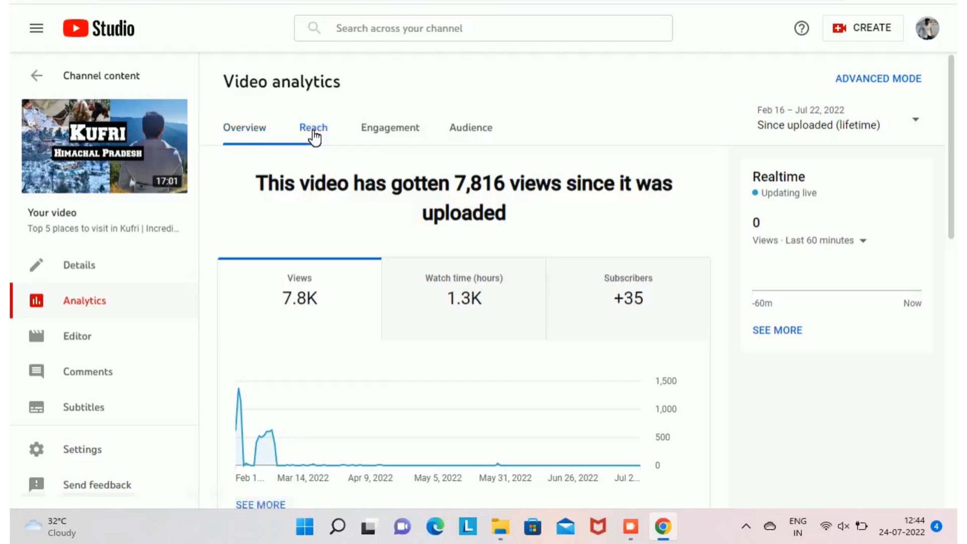
Show the Kufri Reach tab: 6.5K impressions and 4.3% click-through rate.
click(313, 132)
click(318, 126)
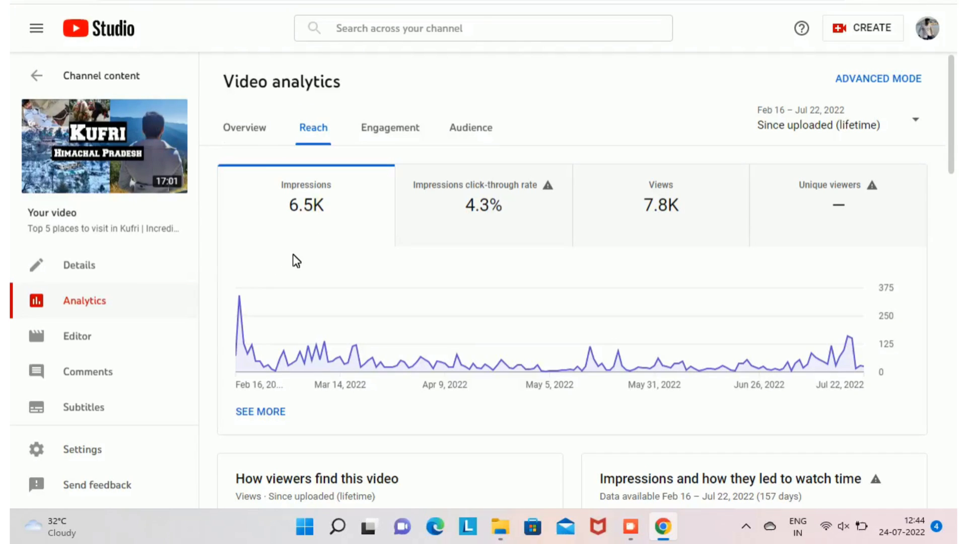
mouse_move(324, 216)
Scroll the Reach analytics down to External sites or apps and Bell notifications sent cards.
scroll(483, 267, down, 6)
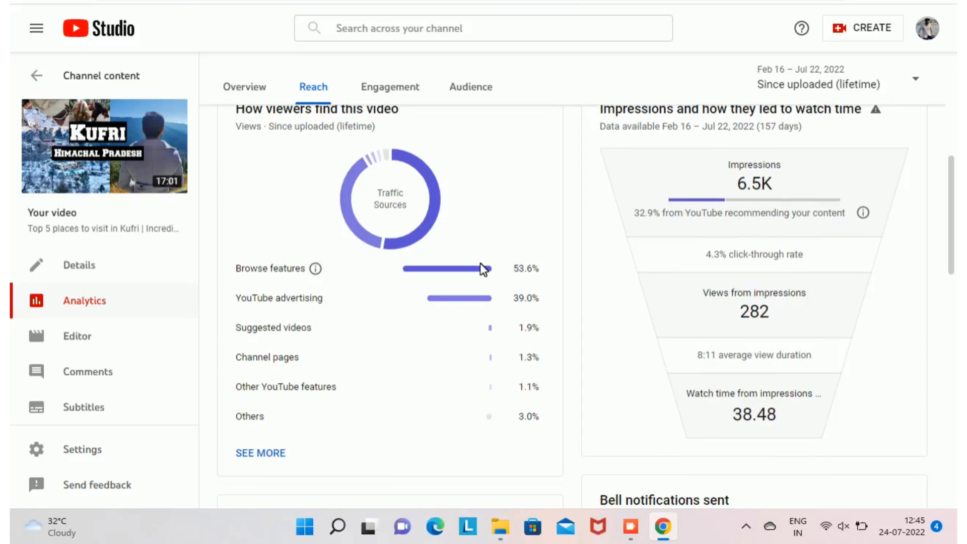
scroll(481, 268, up, 1)
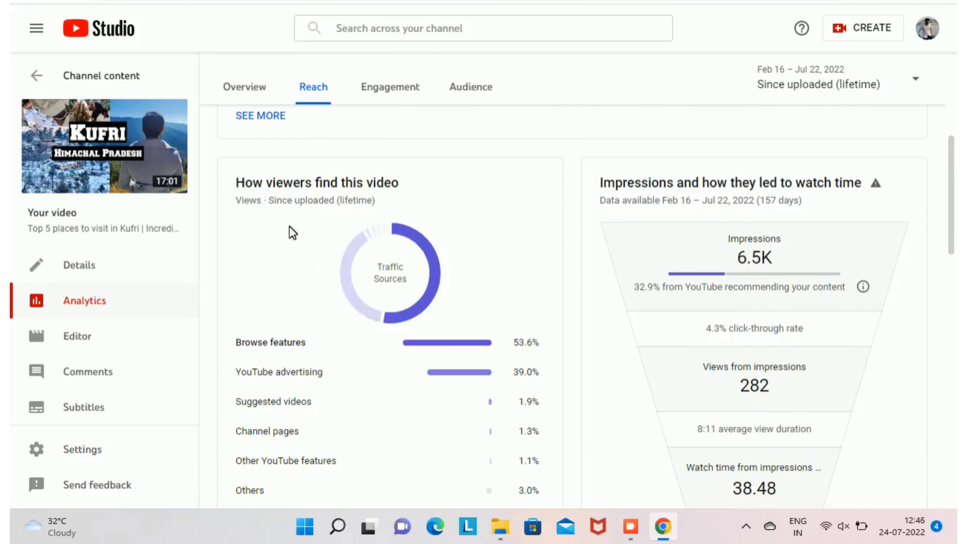
scroll(376, 212, down, 1)
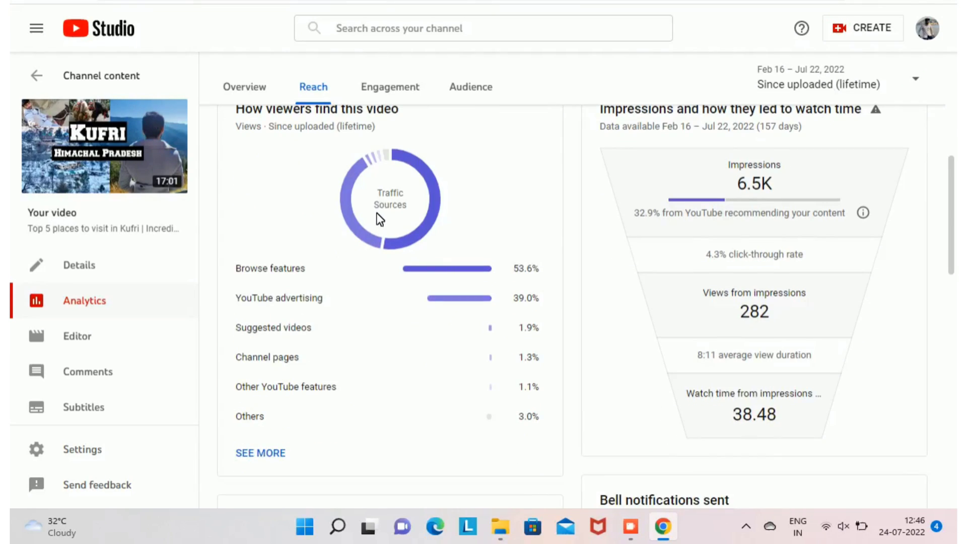
scroll(379, 216, up, 1)
drag(944, 166, 947, 179)
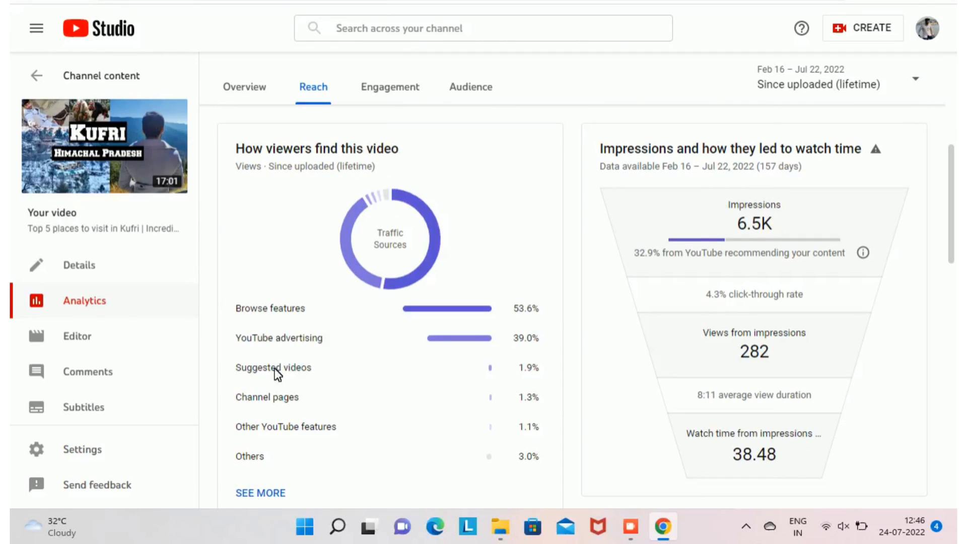
mouse_move(314, 309)
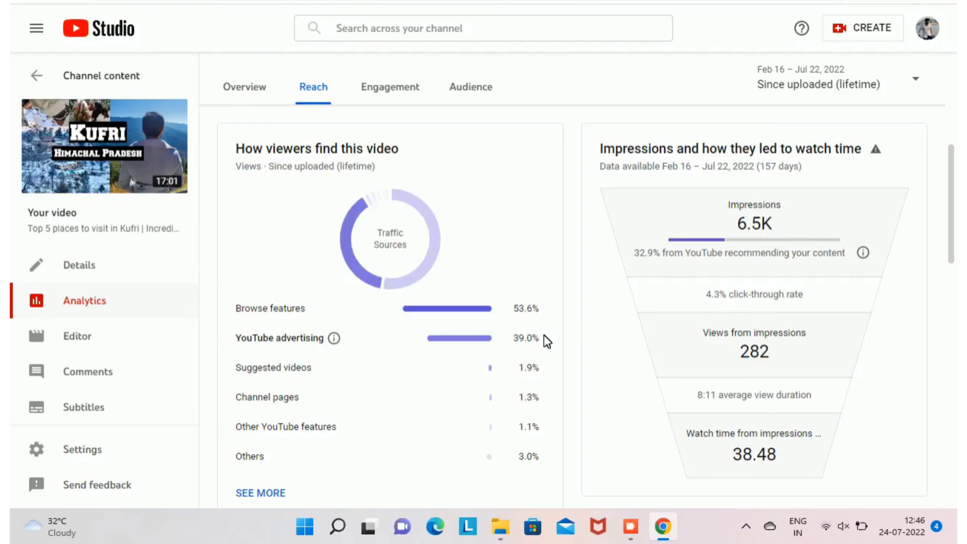
mouse_move(547, 341)
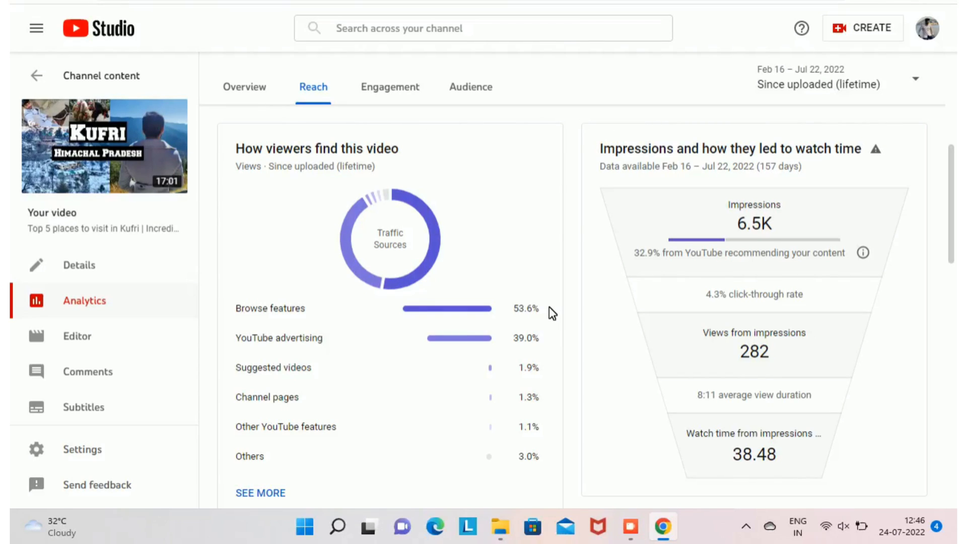
scroll(549, 307, down, 1)
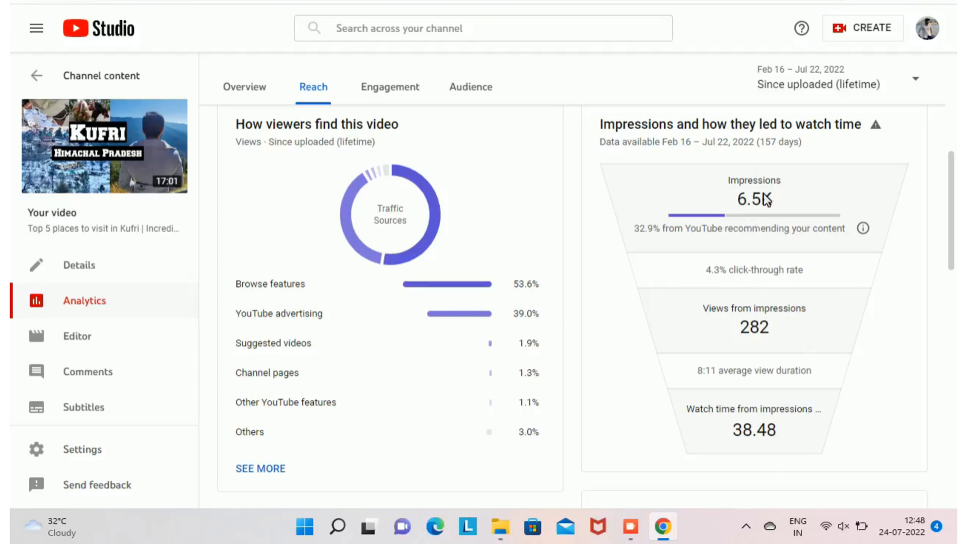
scroll(883, 336, down, 6)
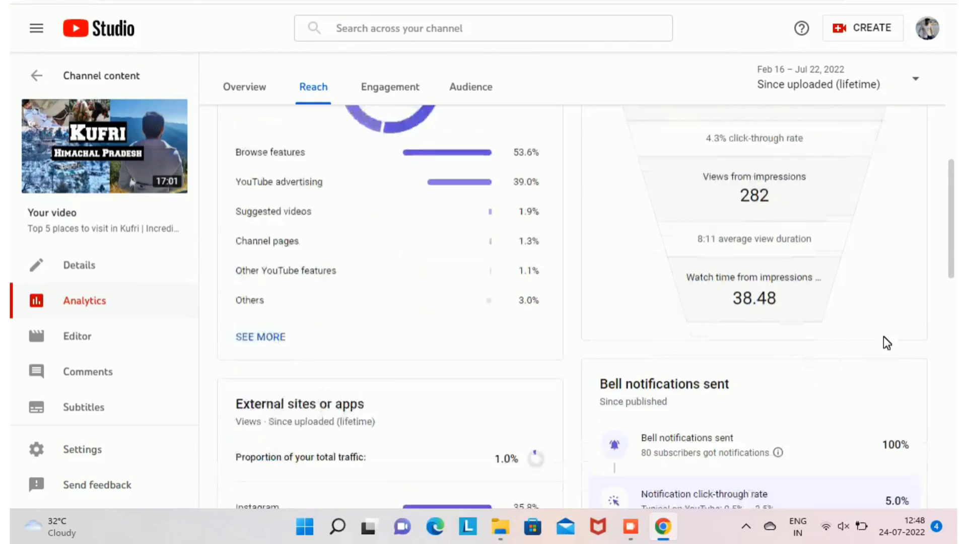
scroll(881, 330, up, 6)
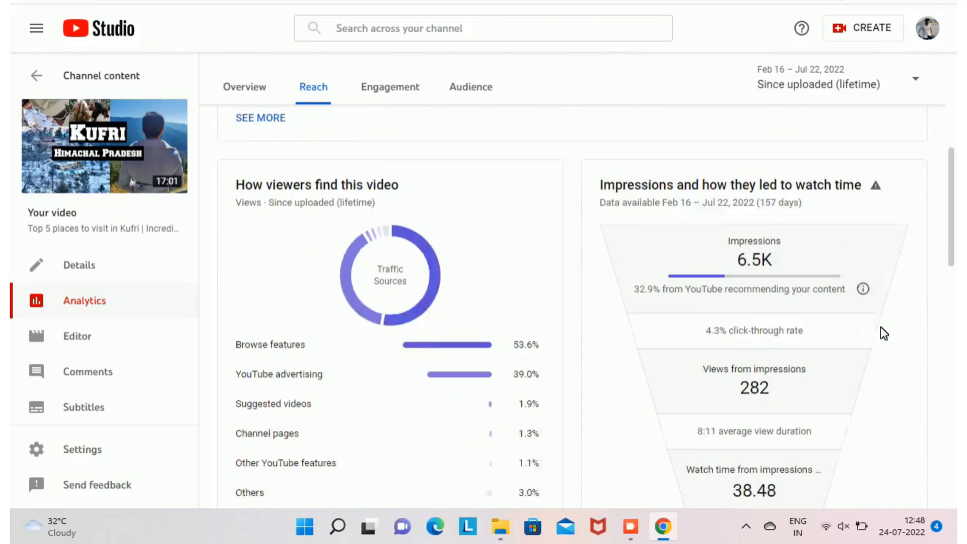
scroll(881, 326, down, 6)
scroll(880, 332, down, 1)
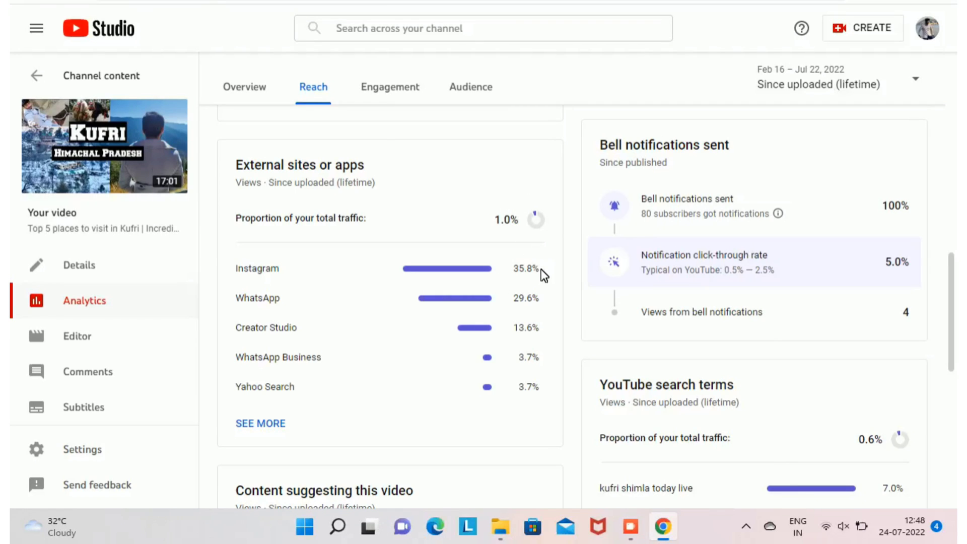
Highlight the Instagram 35.8% and WhatsApp 29.6% shares, then scroll to YouTube search terms.
drag(501, 277, 531, 298)
drag(504, 365, 544, 394)
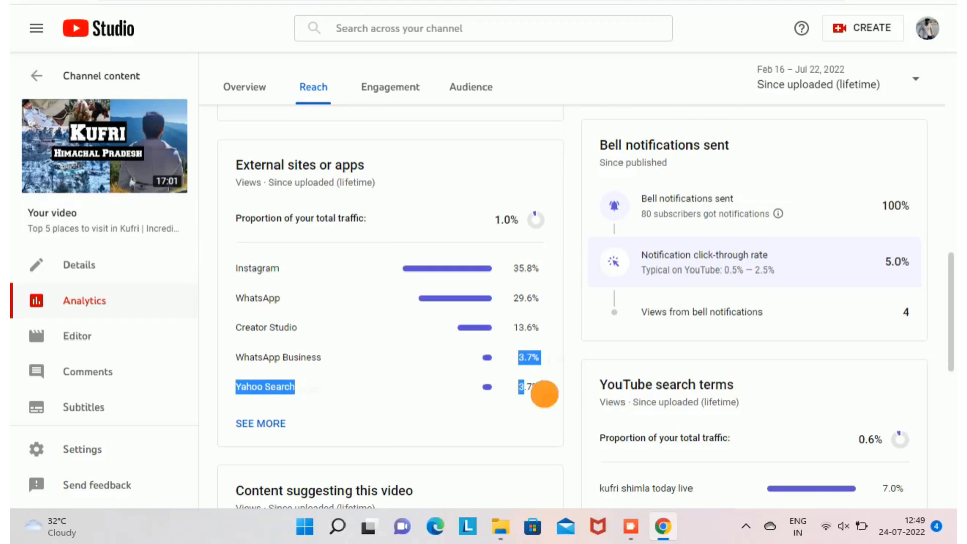
click(544, 394)
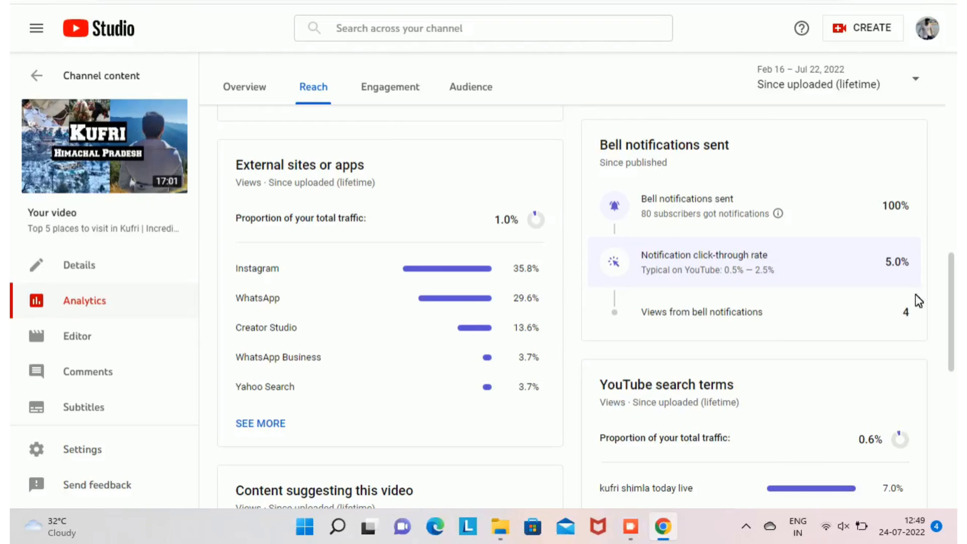
drag(939, 281, 946, 353)
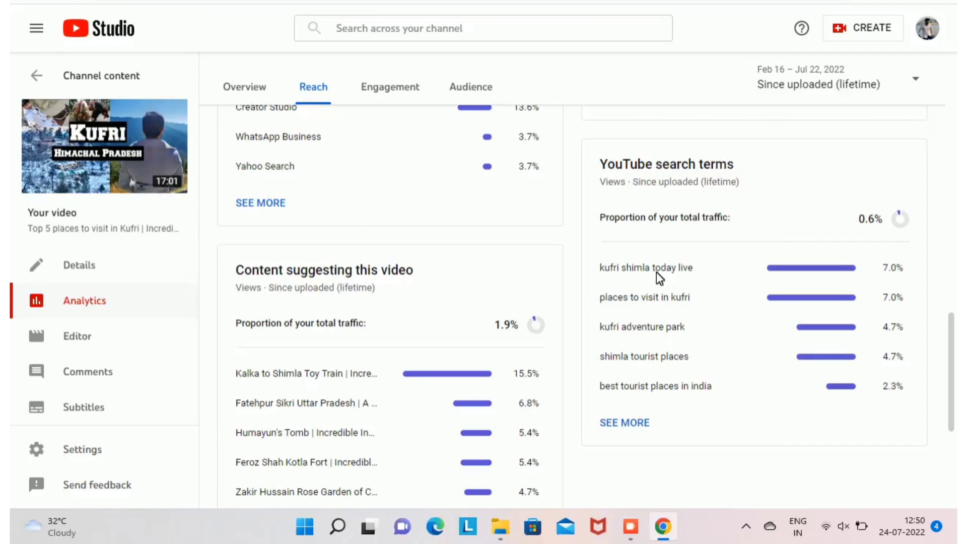
scroll(341, 360, down, 1)
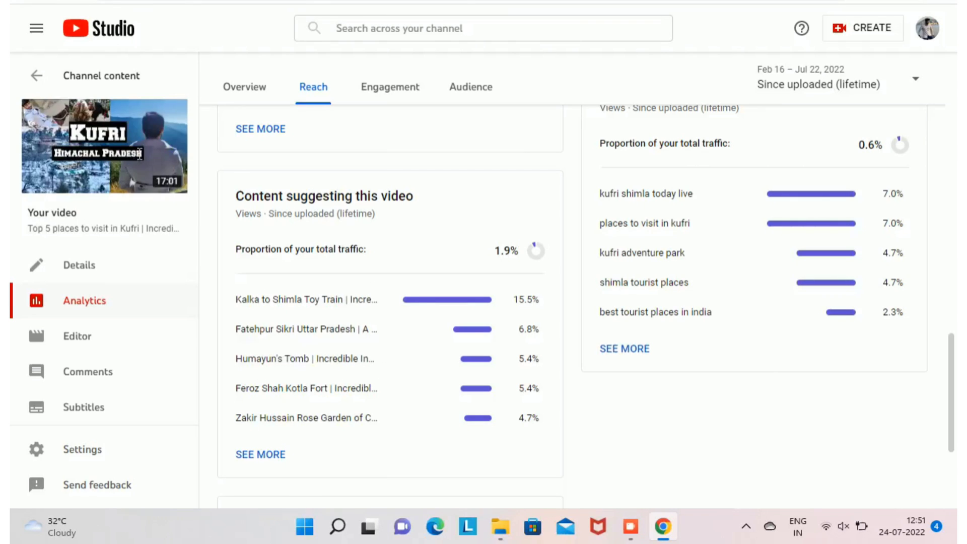
mouse_move(147, 149)
scroll(319, 95, up, 4)
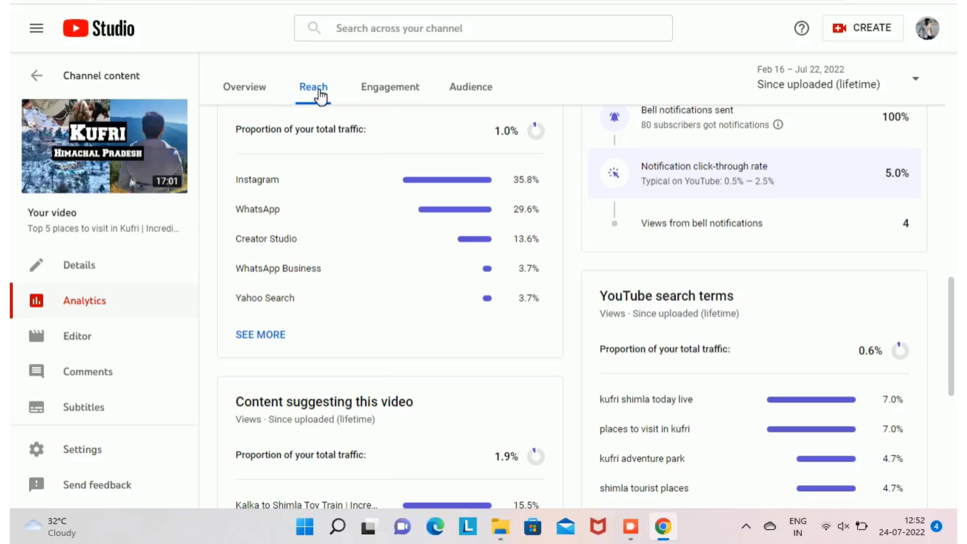
Open the Engagement tab and scroll through audience retention, likes and end screen click rate.
click(386, 93)
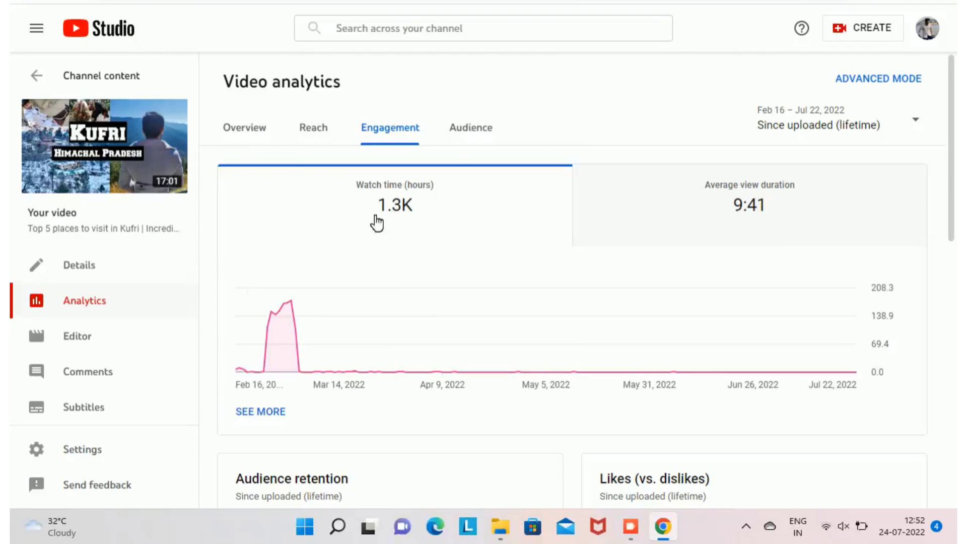
mouse_move(384, 221)
scroll(769, 225, down, 3)
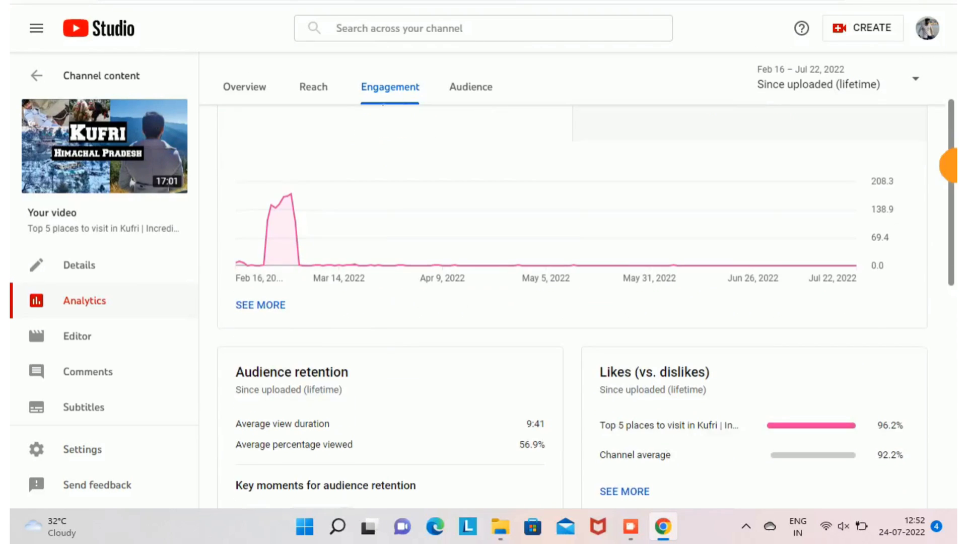
drag(951, 197, 946, 249)
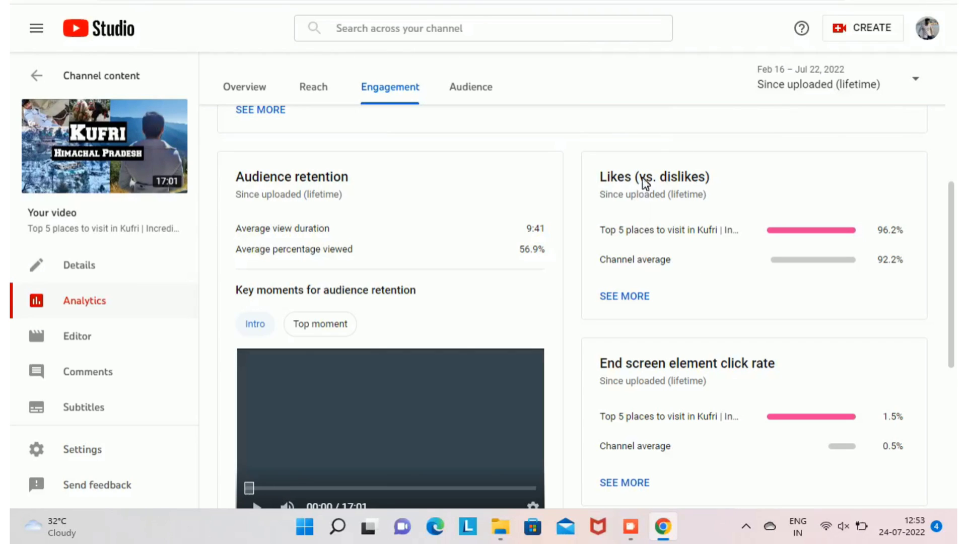
mouse_move(673, 179)
scroll(889, 235, down, 3)
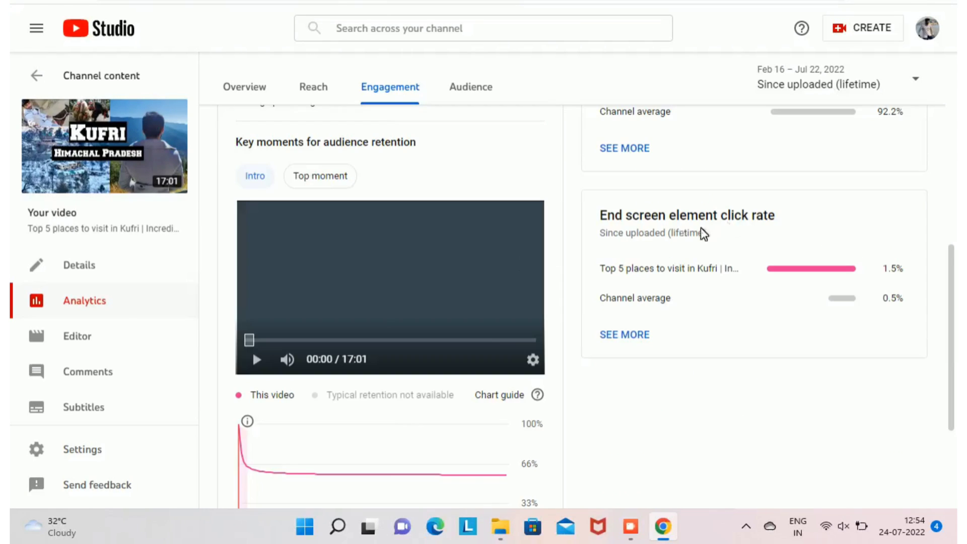
Jump retention to the top moment, review Audience cards including Male 63.4%, then return to Overview.
mouse_move(627, 228)
click(330, 177)
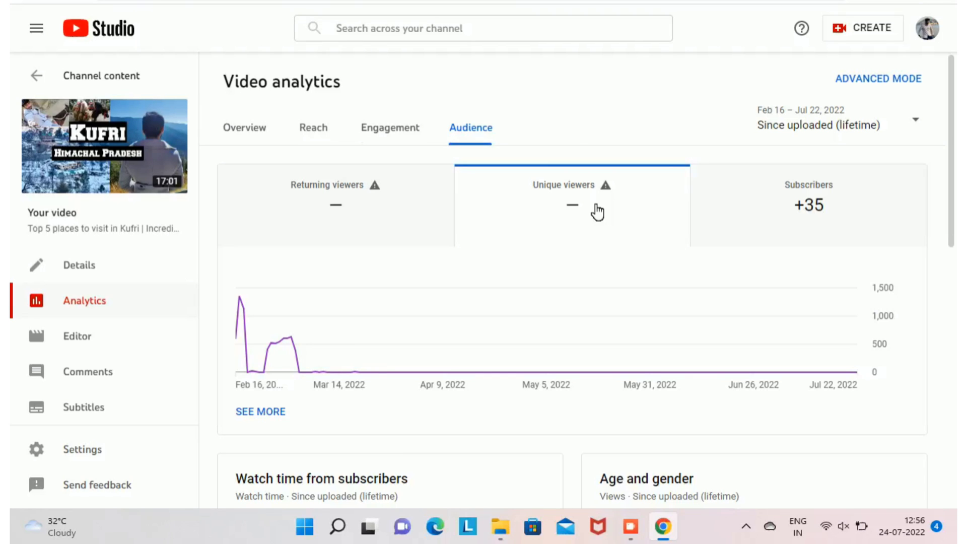
scroll(257, 383, down, 4)
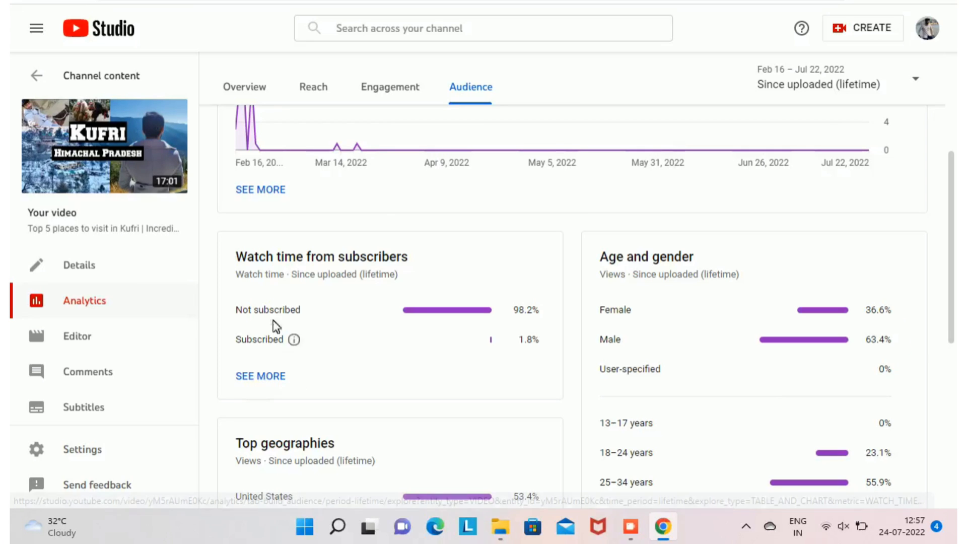
drag(864, 338, 891, 344)
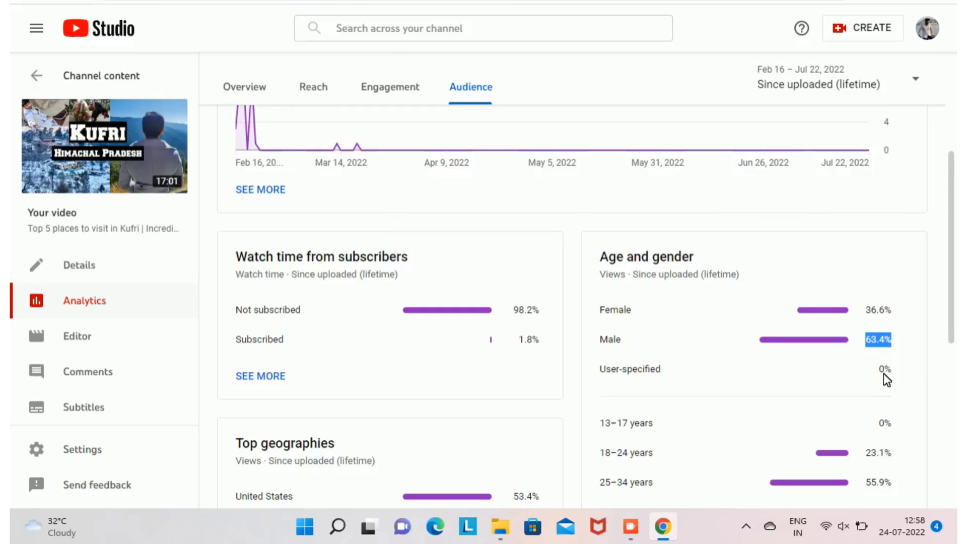
scroll(883, 374, down, 3)
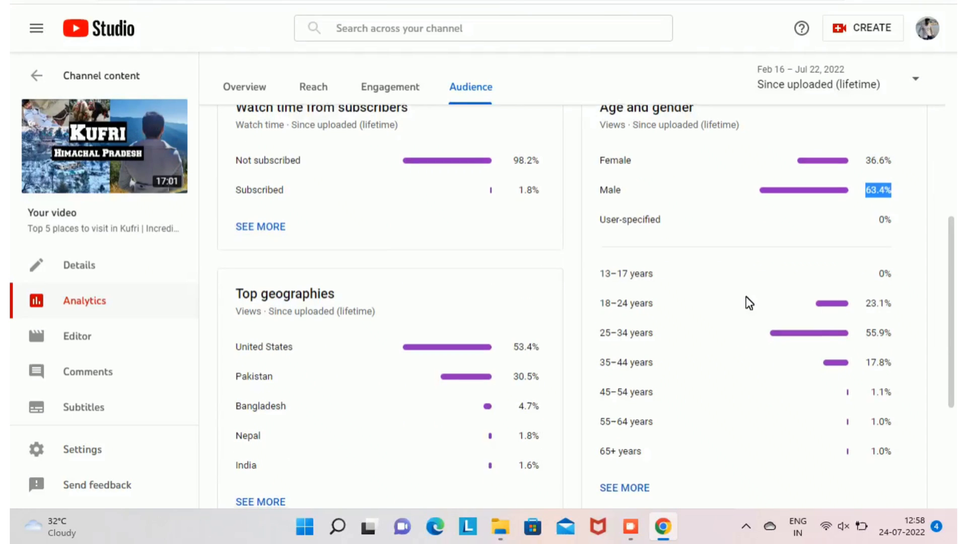
scroll(745, 302, down, 2)
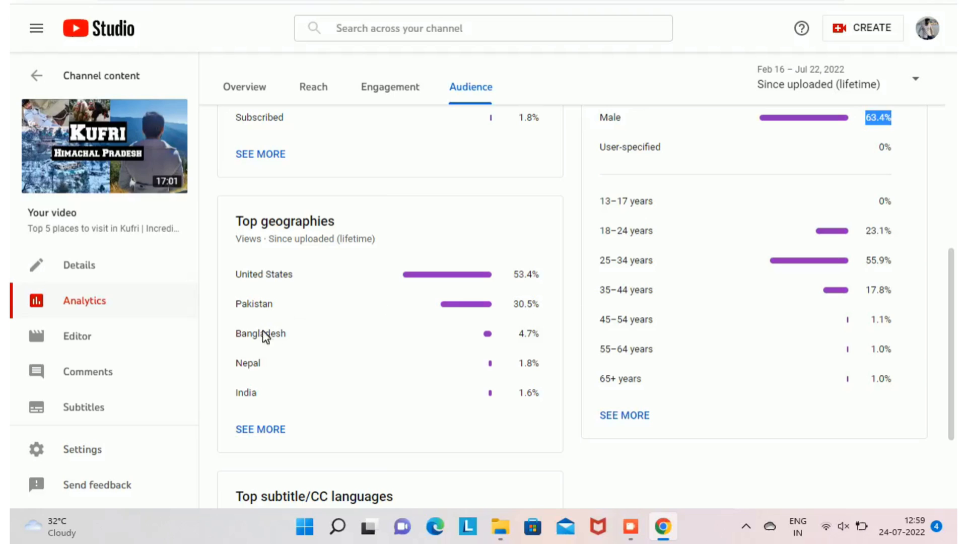
scroll(332, 307, up, 5)
click(229, 129)
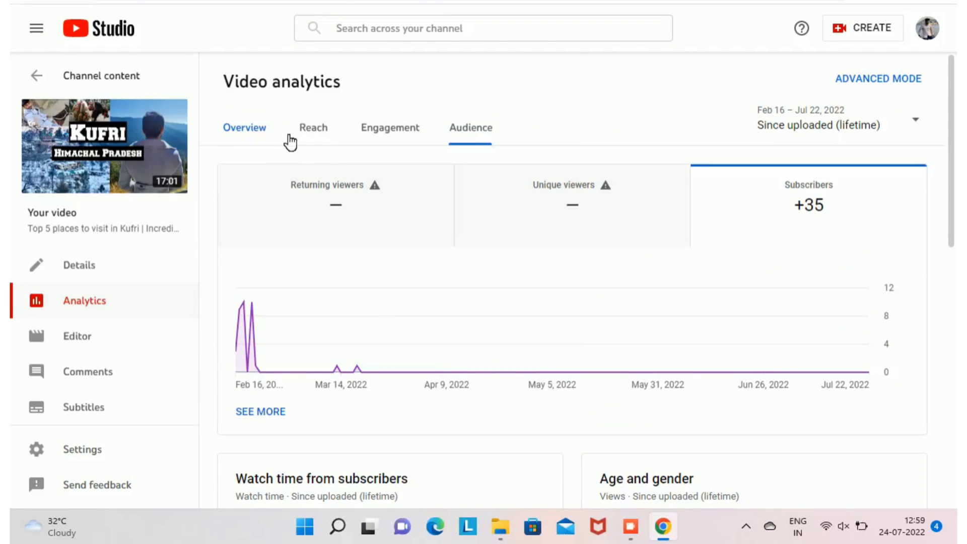
Scroll the channel Audience analytics to top geographies, led by Bangladesh 47.7% and Pakistan 29.5%.
scroll(330, 135, down, 3)
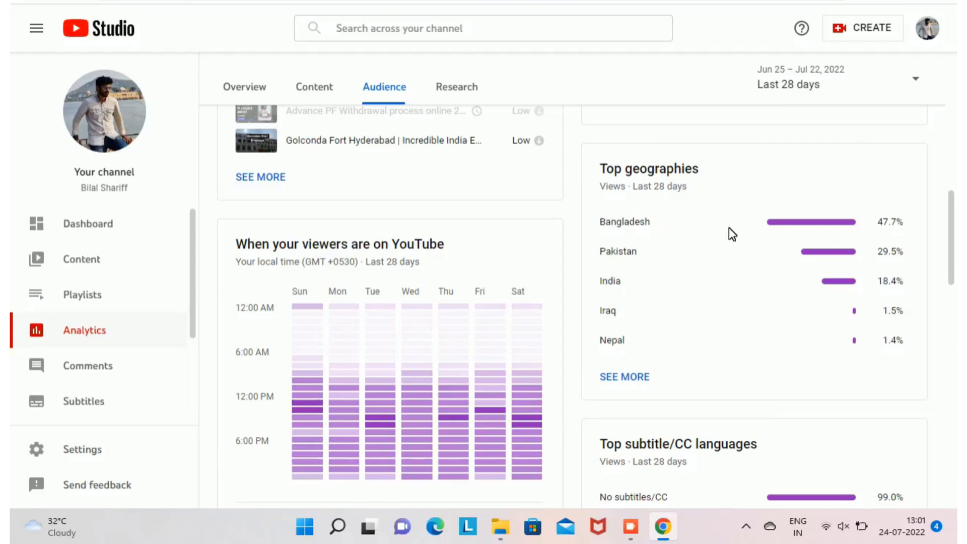
scroll(720, 208, down, 2)
scroll(719, 207, up, 2)
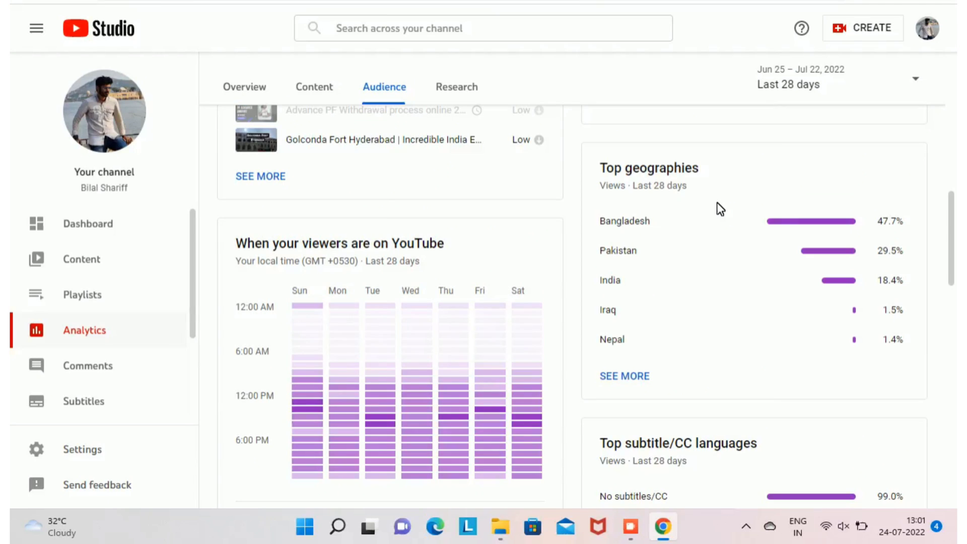